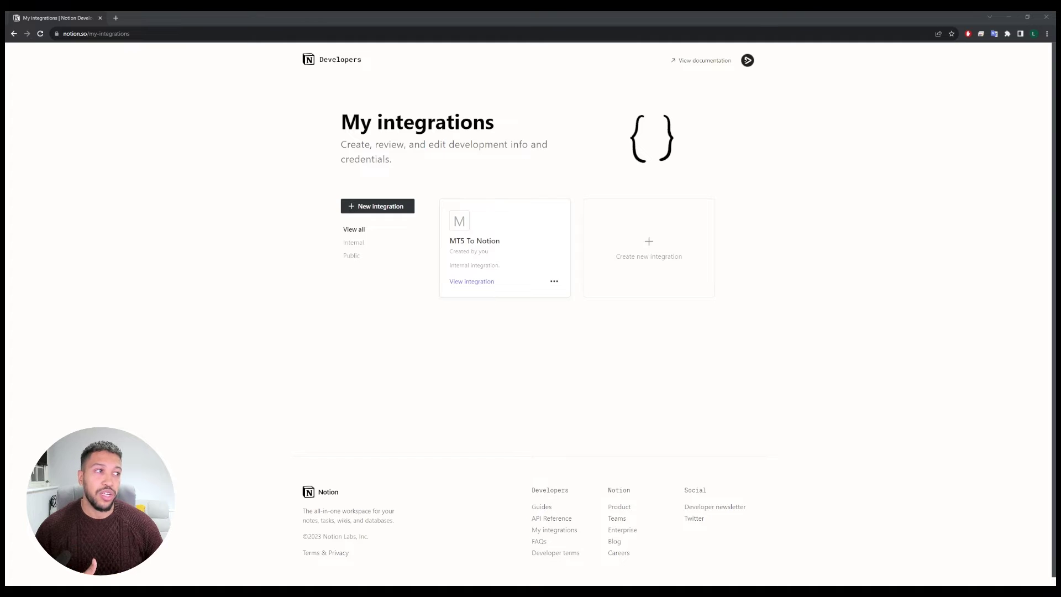
Create and submit a new internal integration named 'Metatrader to notion'
{"action": "left_click", "coordinate": [650, 259]}
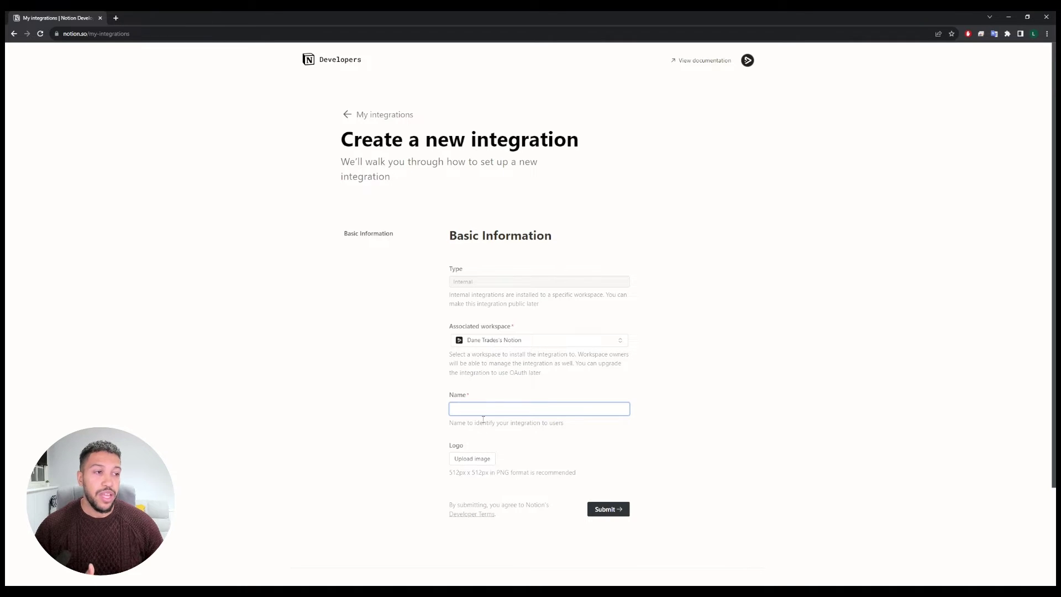
{"action": "type", "text": "Metatrader to notion"}
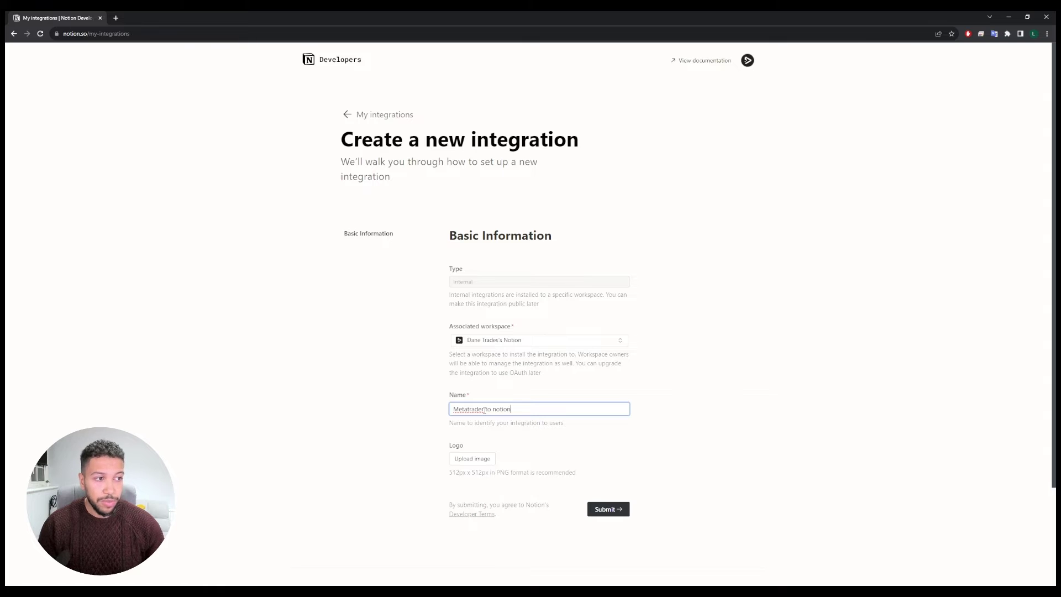
{"action": "scroll", "coordinate": [488, 427], "scroll_direction": "down", "scroll_amount": 1}
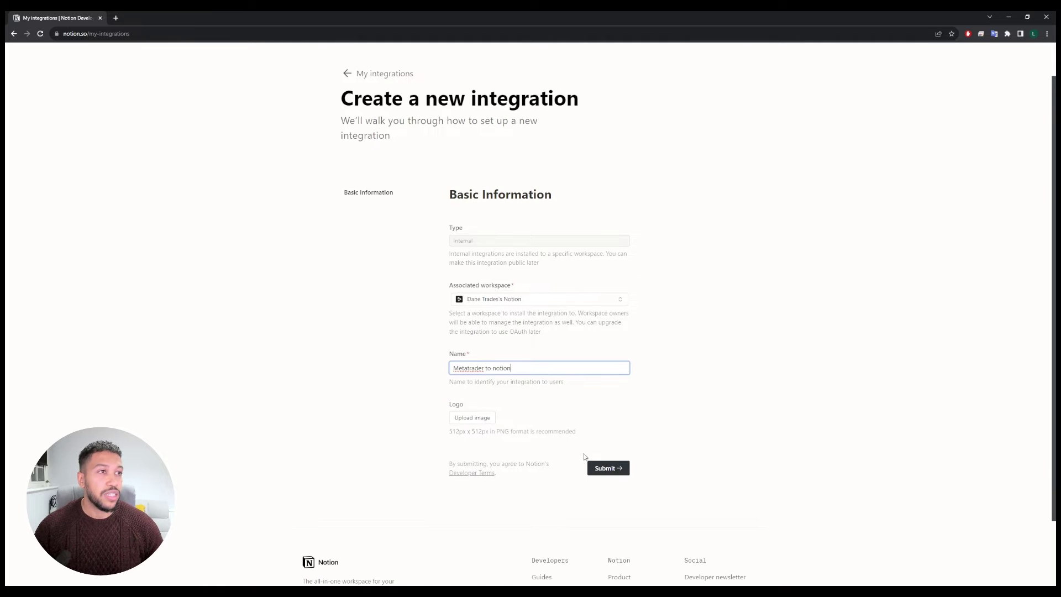
{"action": "left_click", "coordinate": [602, 468]}
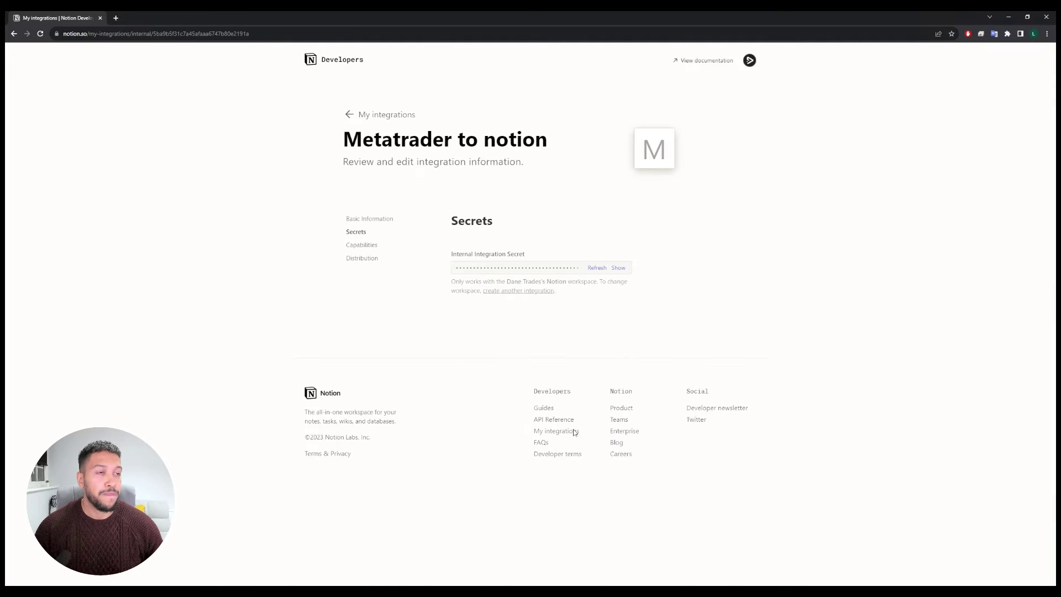
Save the integration's read, update and insert content capabilities, then return to its Secrets page
{"action": "left_click", "coordinate": [361, 245]}
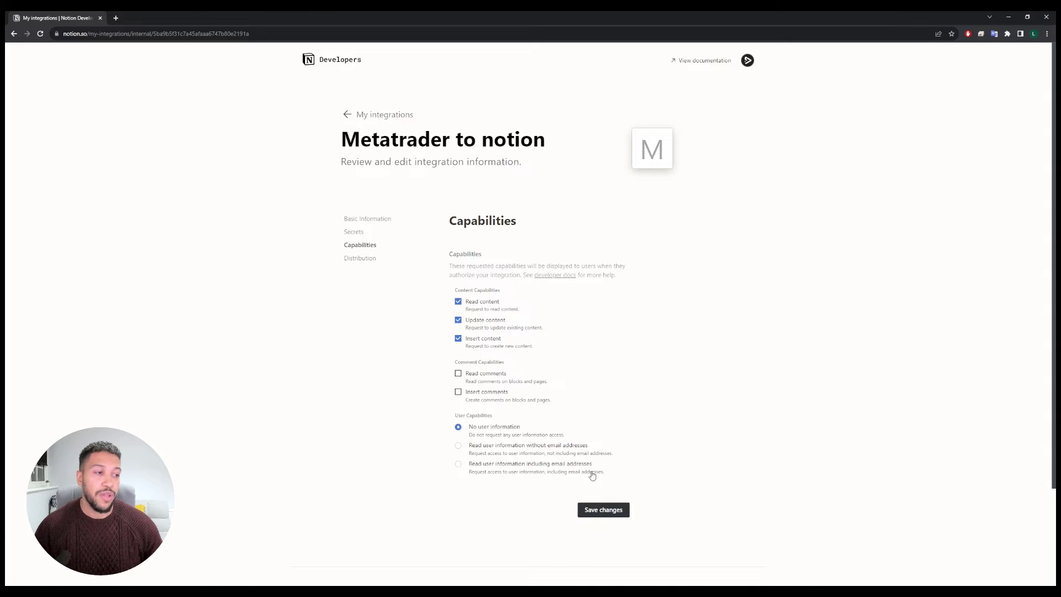
{"action": "left_click", "coordinate": [608, 510]}
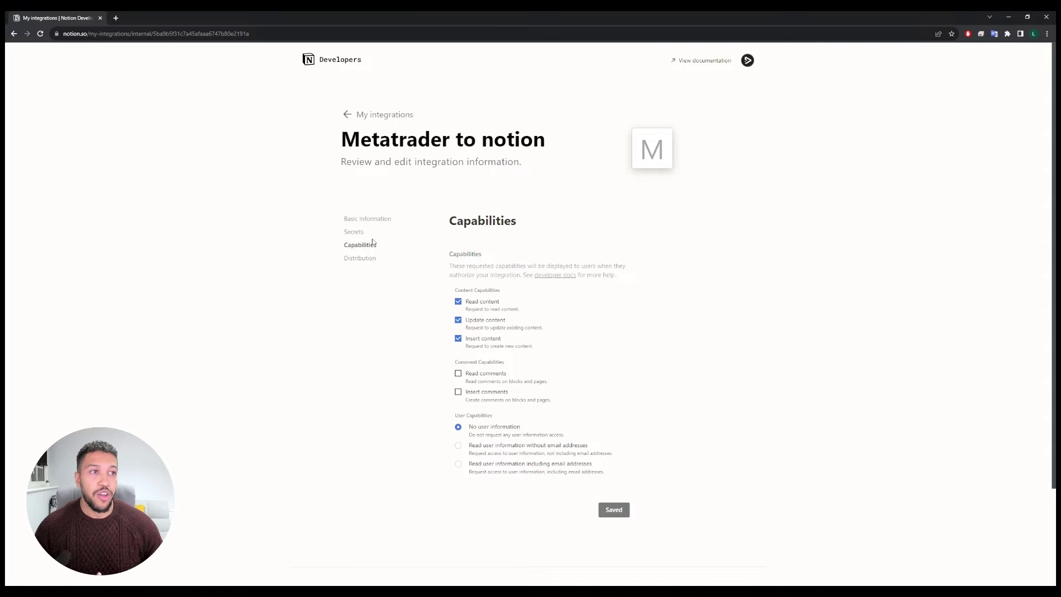
{"action": "left_click", "coordinate": [354, 232]}
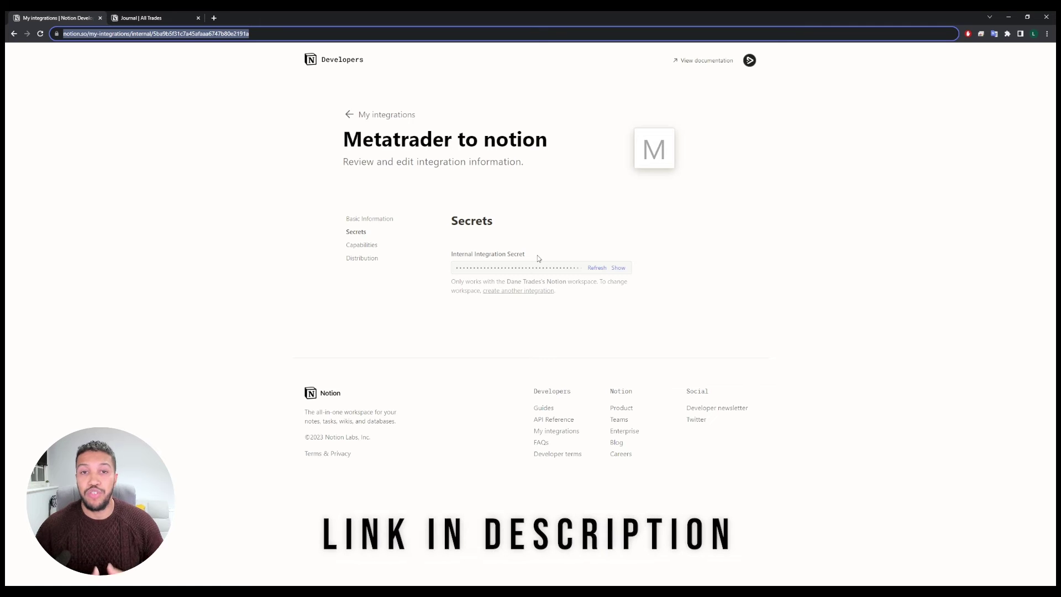
{"action": "key", "text": "ctrl+Tab"}
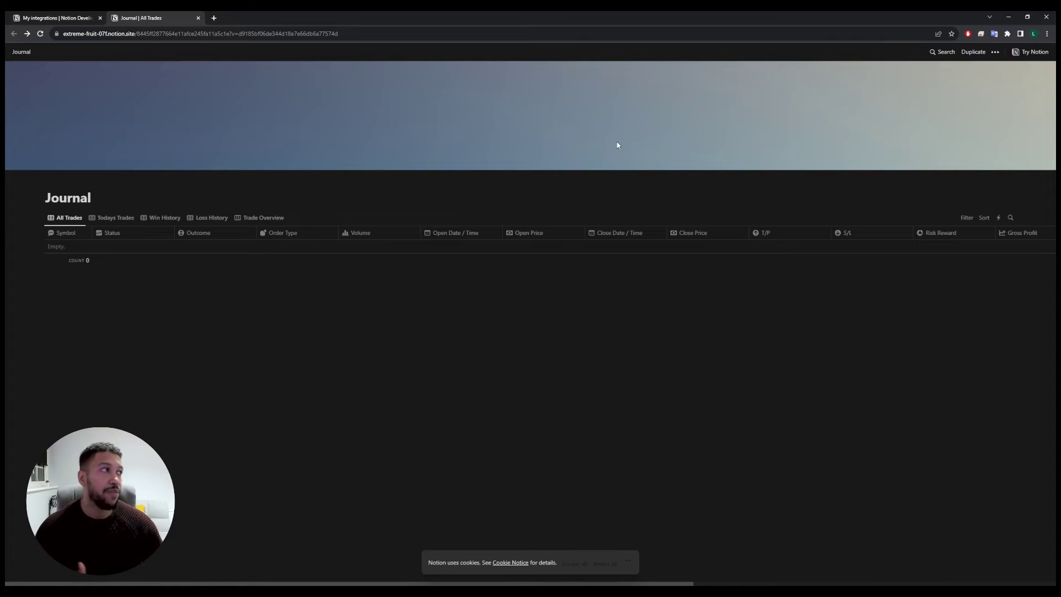
Duplicate the shared Journal | All Trades template into your own workspace
{"action": "left_click", "coordinate": [978, 52]}
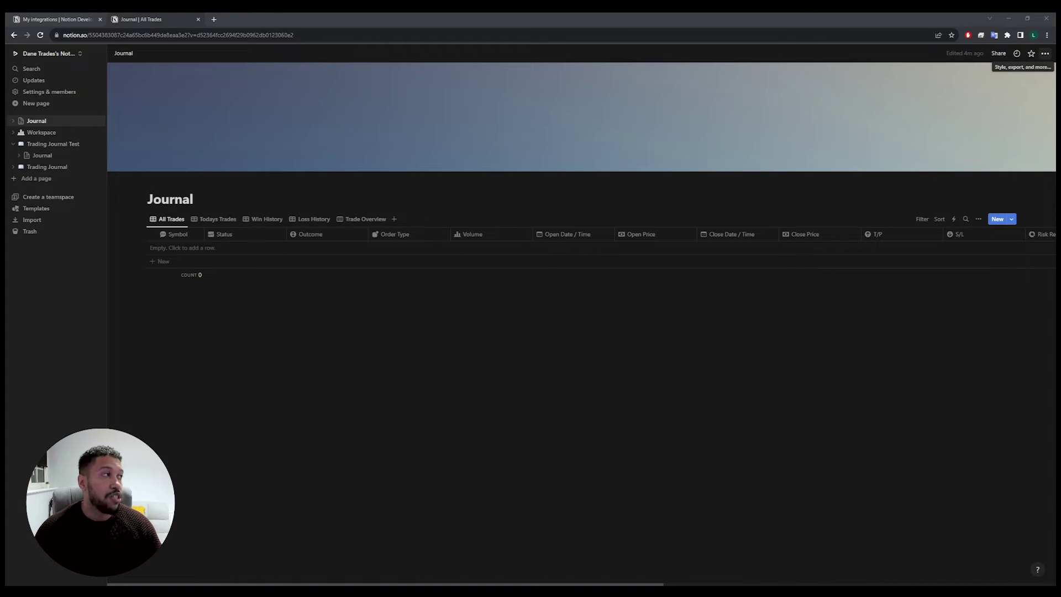
Connect the Metatrader to notion integration to the Journal page and confirm access
{"action": "left_click", "coordinate": [1045, 53]}
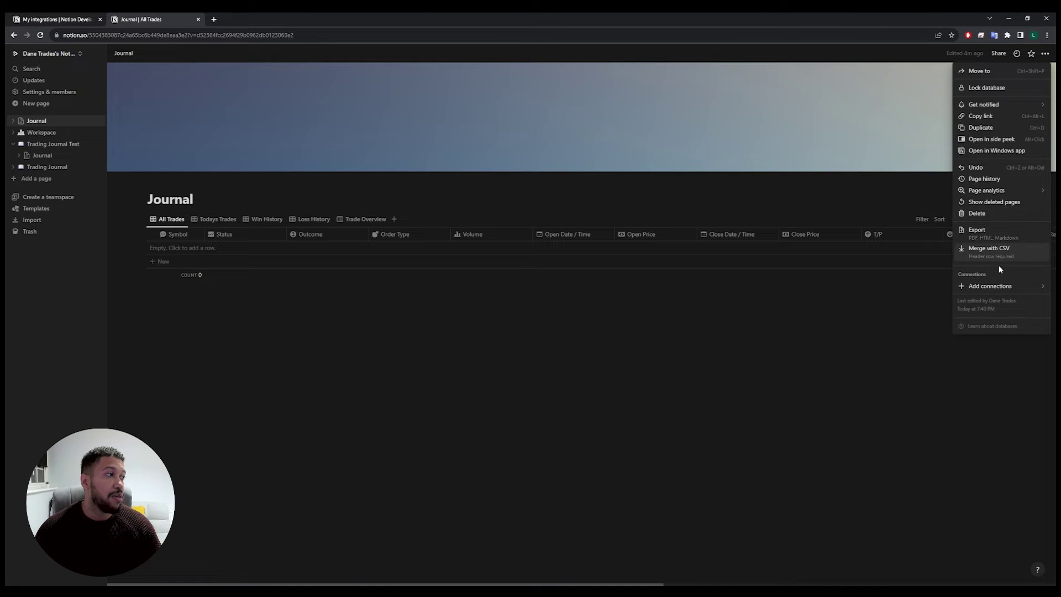
{"action": "mouse_move", "coordinate": [989, 284]}
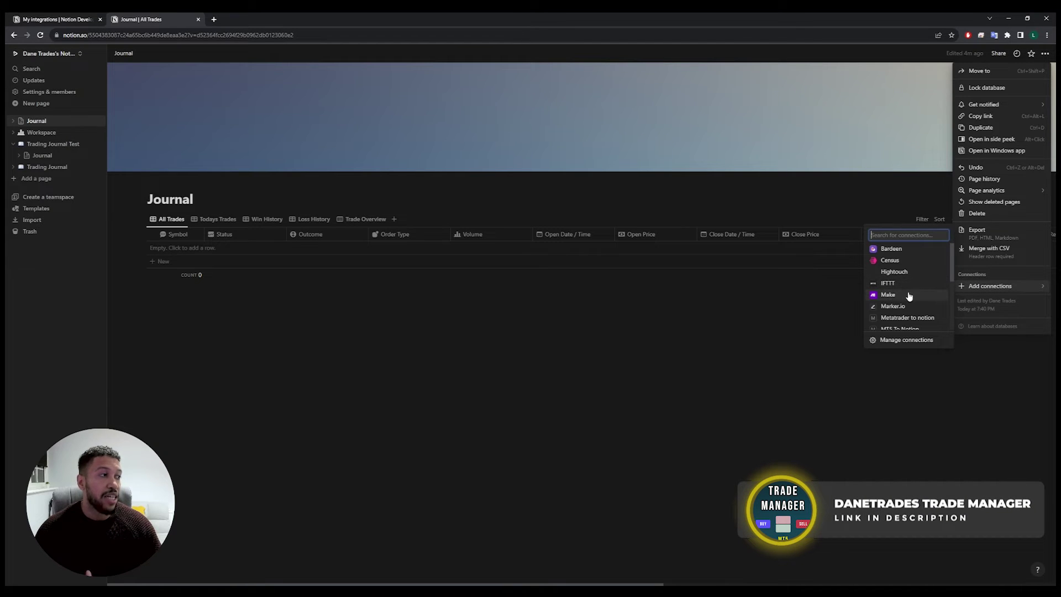
{"action": "scroll", "coordinate": [909, 297], "scroll_direction": "down", "scroll_amount": 2}
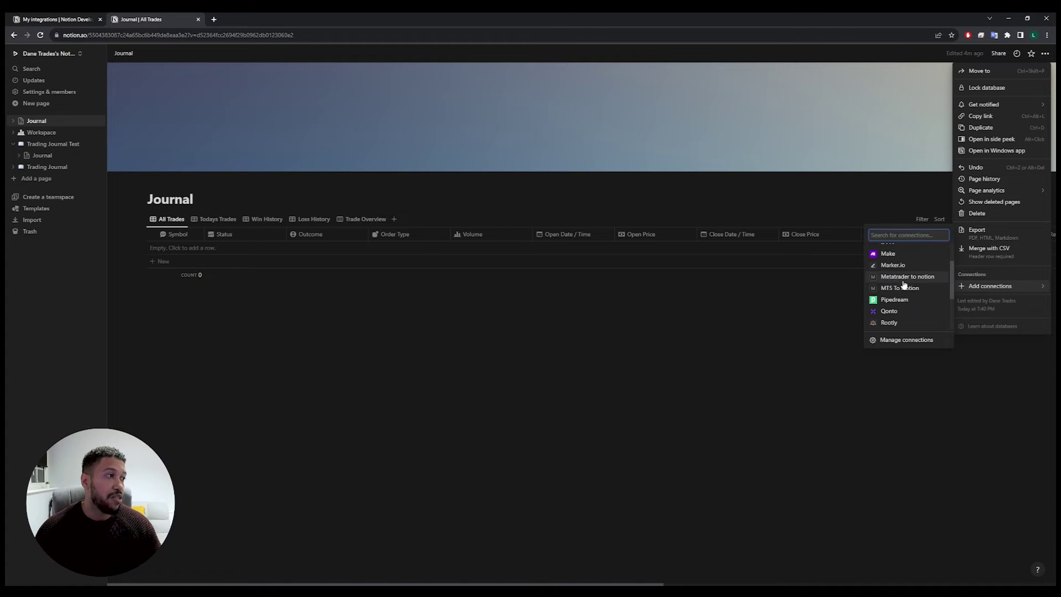
{"action": "left_click", "coordinate": [913, 278]}
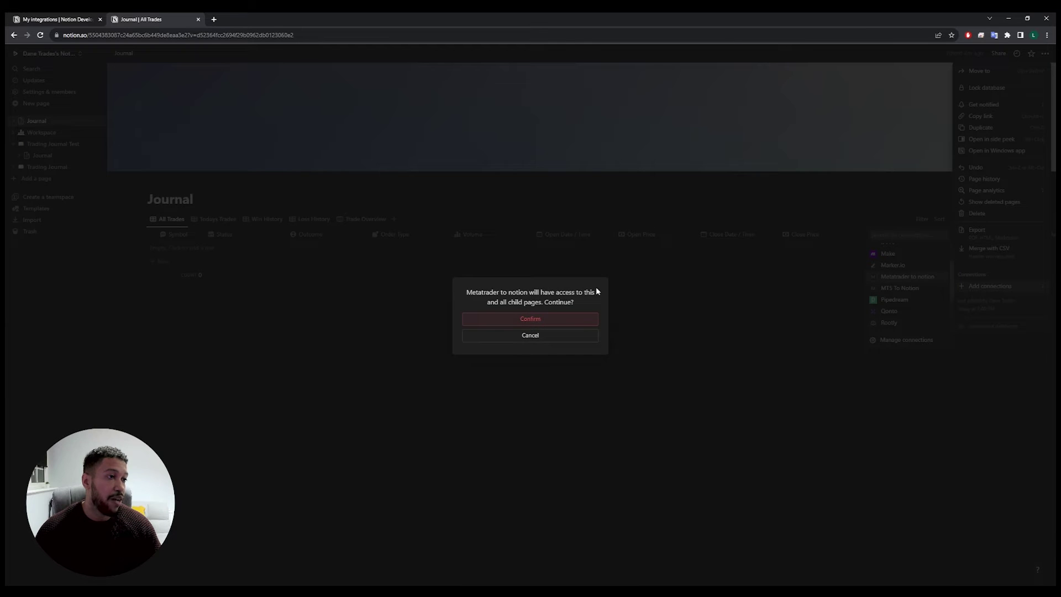
{"action": "left_click", "coordinate": [508, 321]}
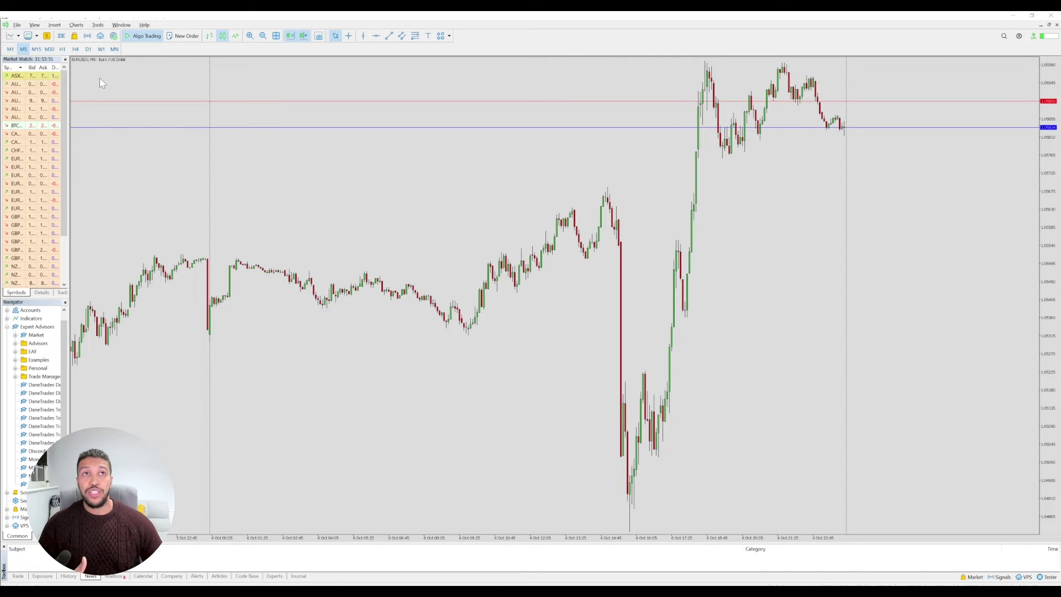
{"action": "left_click", "coordinate": [97, 26]}
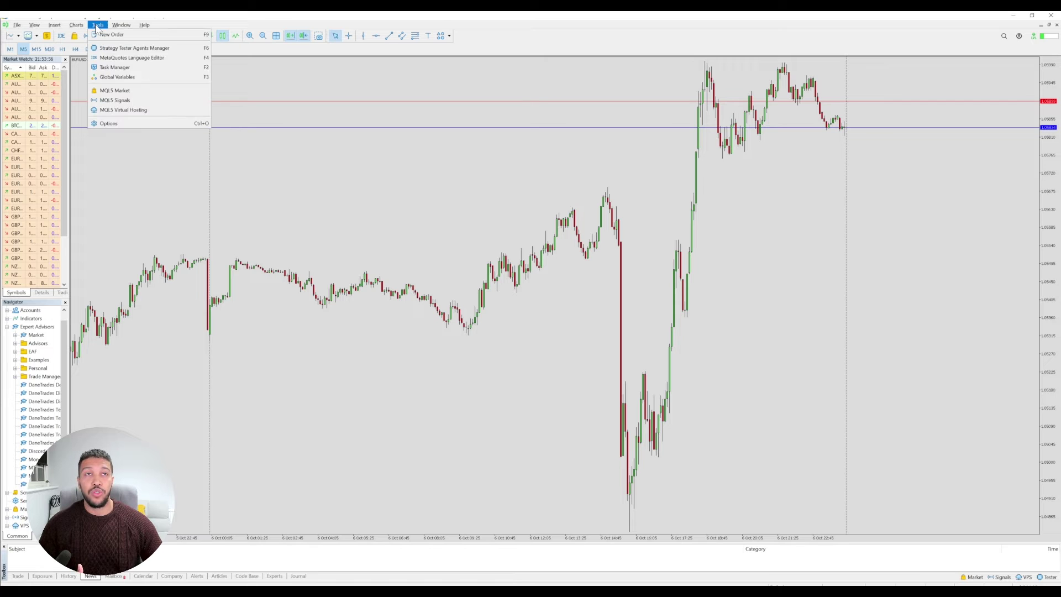
{"action": "left_click", "coordinate": [112, 124]}
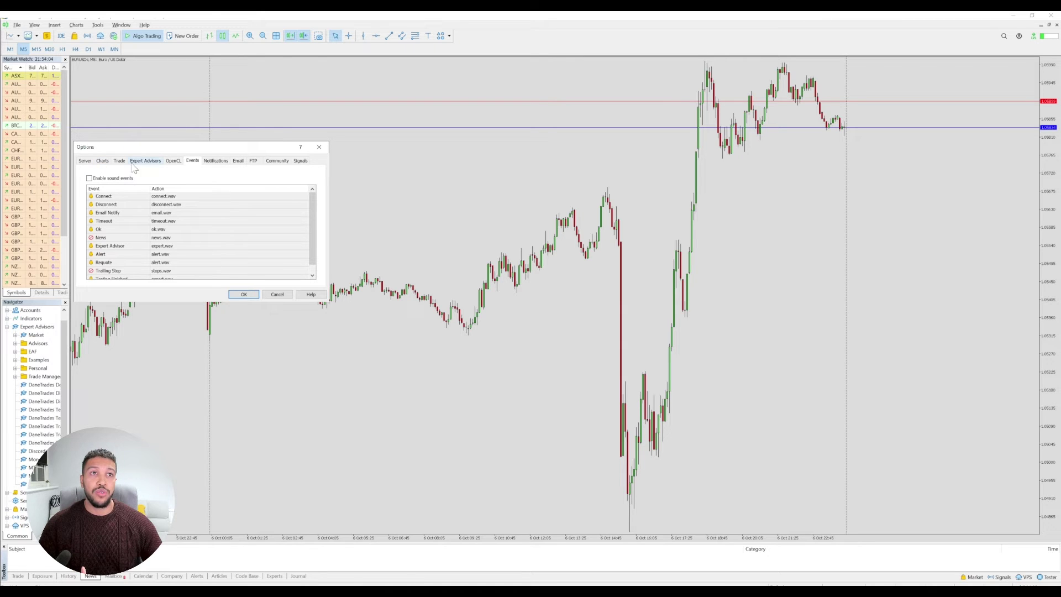
{"action": "left_click", "coordinate": [152, 164]}
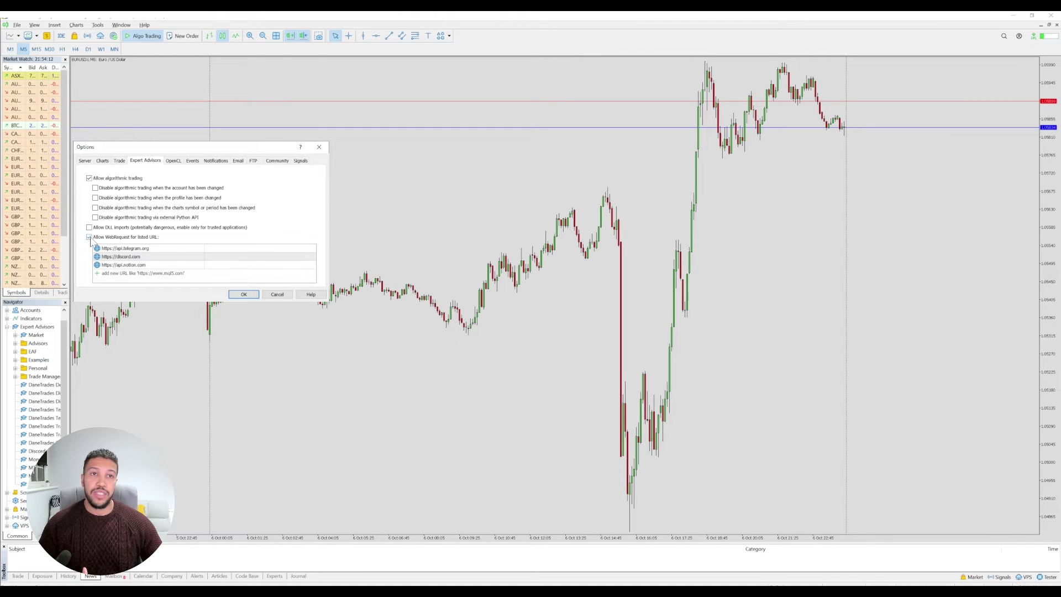
{"action": "left_click", "coordinate": [126, 267]}
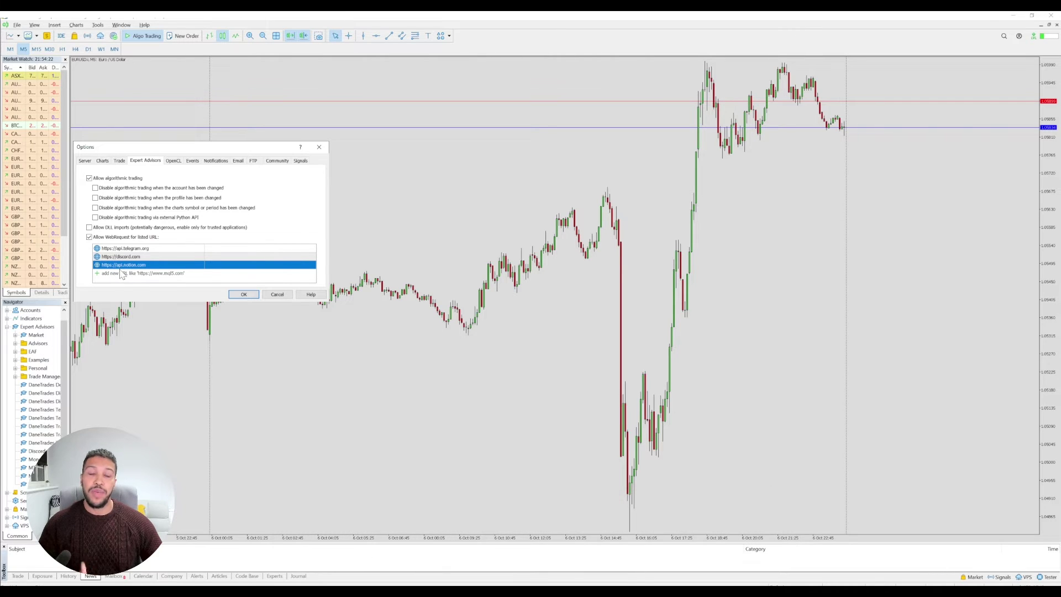
{"action": "left_click", "coordinate": [244, 294]}
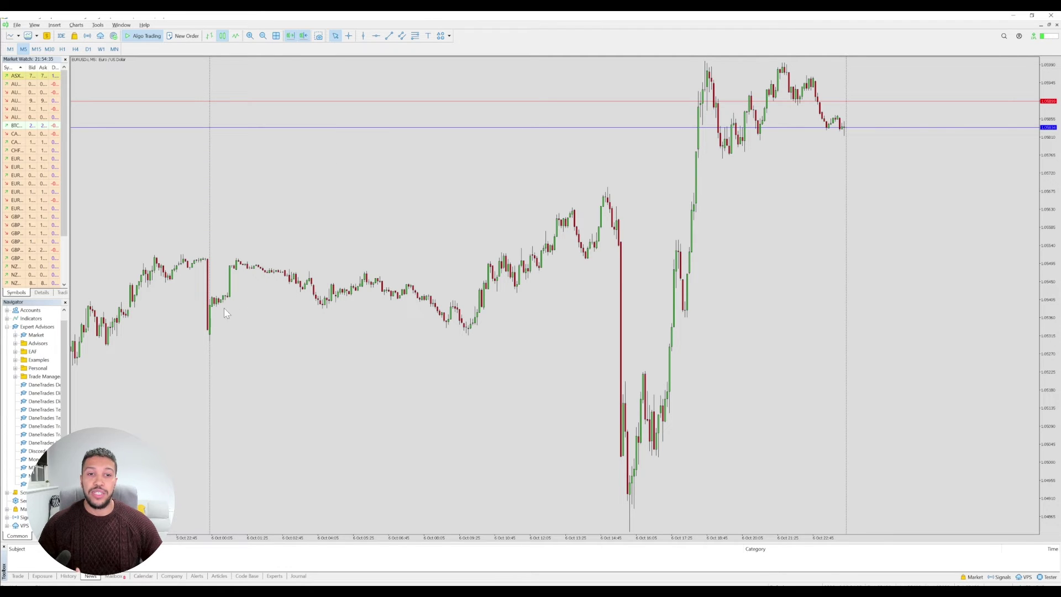
Attach MT5 To Notion 1.42 to the chart and select its Notion API Token input
{"action": "double_click", "coordinate": [31, 468]}
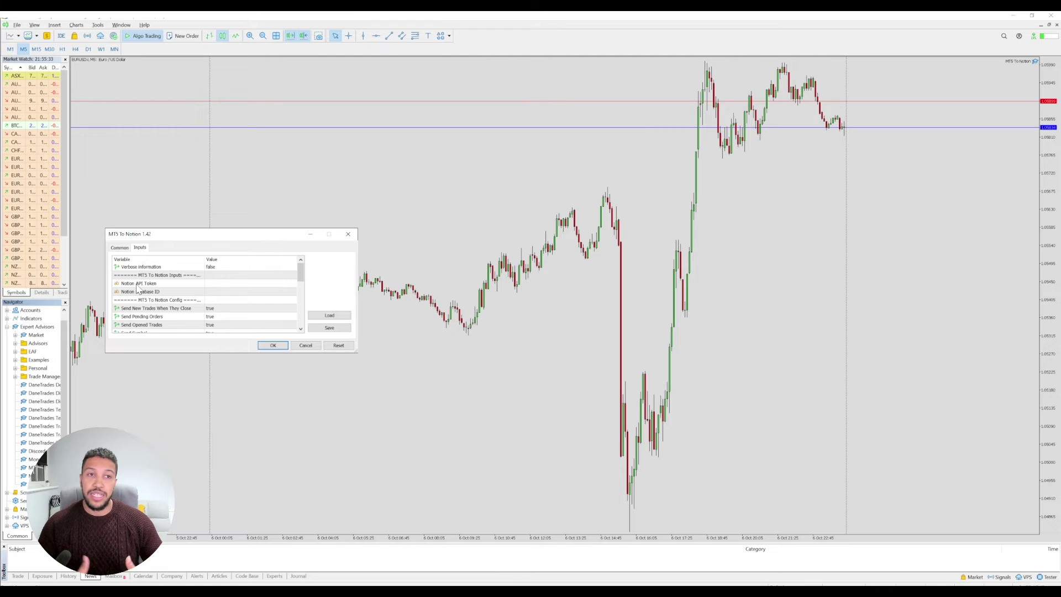
{"action": "double_click", "coordinate": [243, 284]}
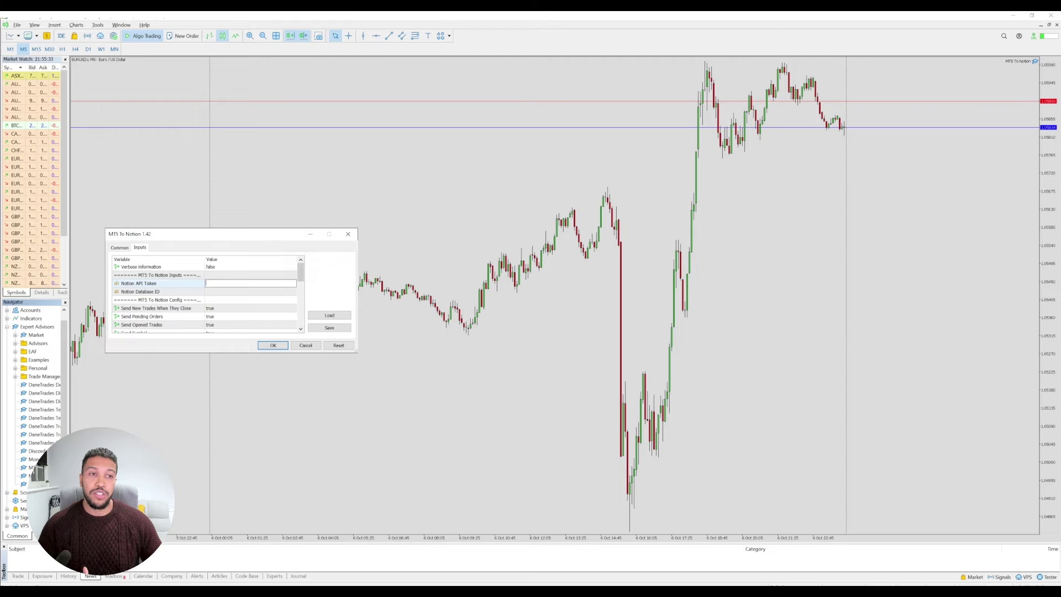
{"action": "left_click", "coordinate": [157, 283]}
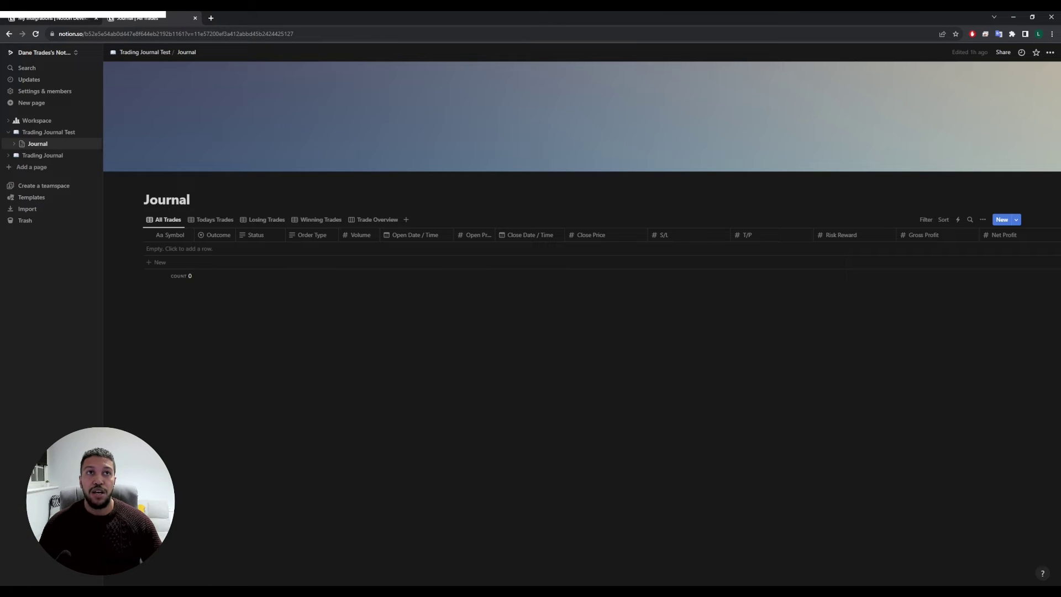
Select the Journal database ID between notion.so/ and ?v= in the address bar
{"action": "left_click", "coordinate": [85, 35]}
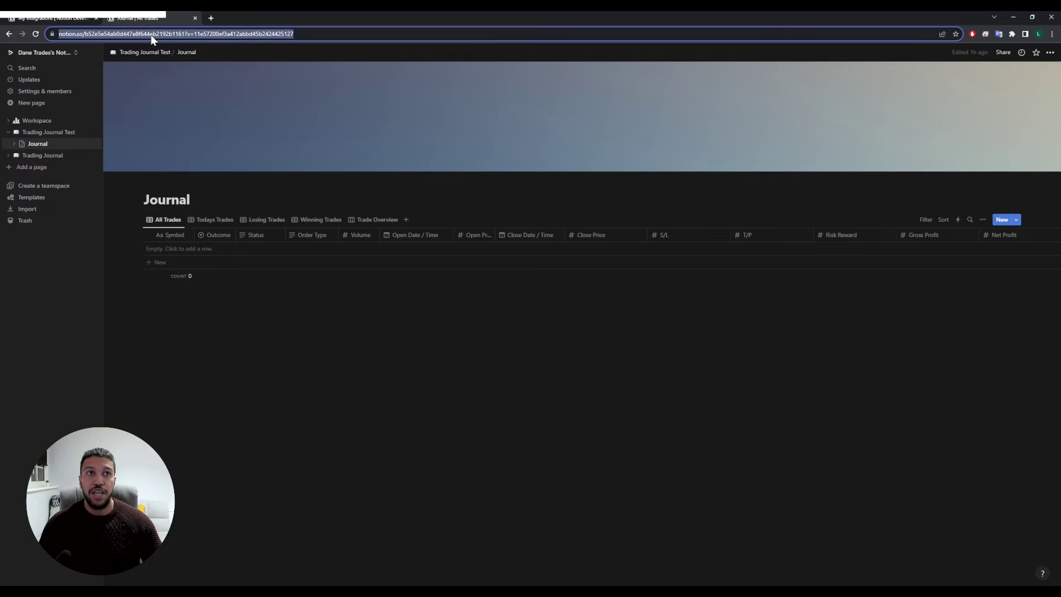
{"action": "left_click", "coordinate": [177, 35]}
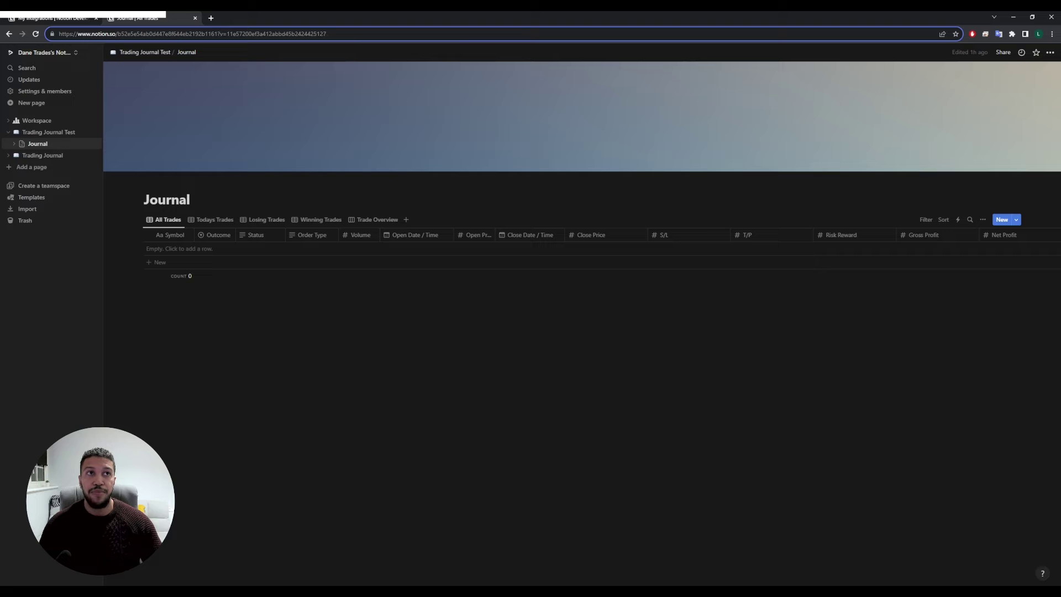
{"action": "left_click_drag", "start_coordinate": [218, 33], "coordinate": [118, 34]}
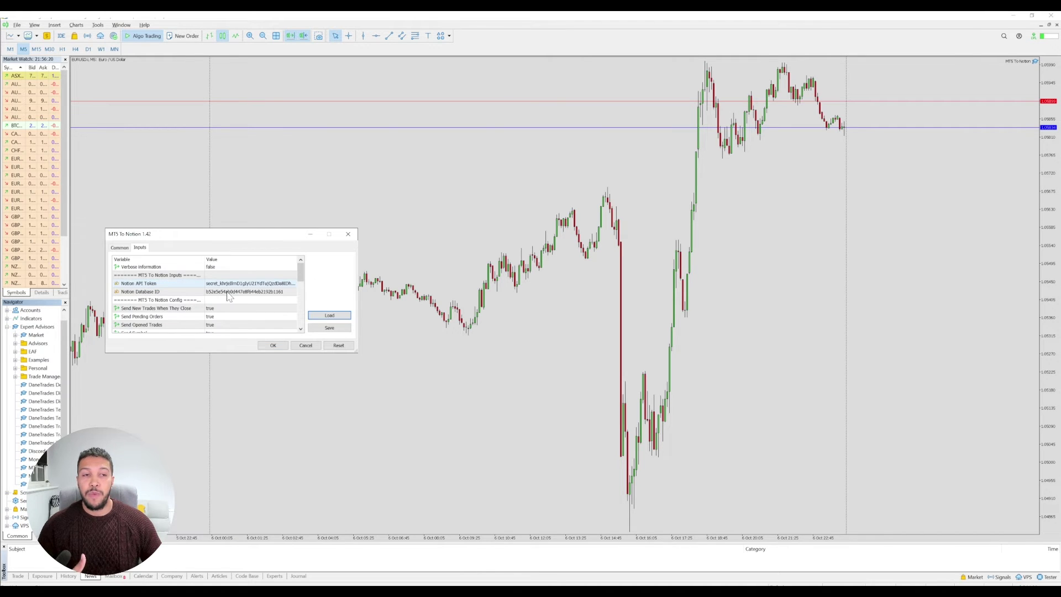
Confirm the MT5 To Notion inputs with the API token and database ID to start the EA
{"action": "left_click", "coordinate": [273, 345]}
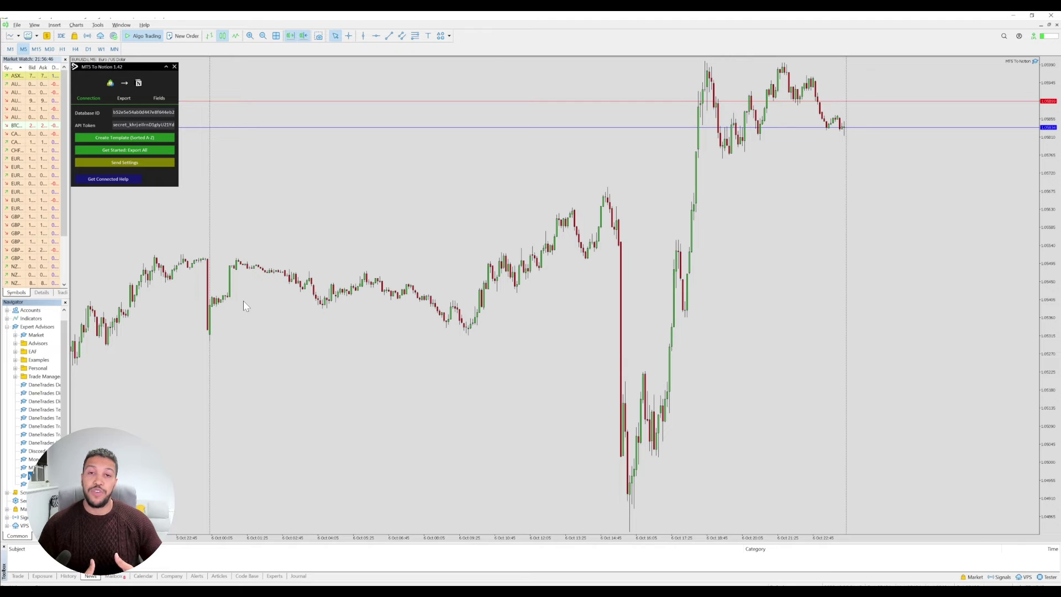
Run 'Get Started: Export All' in the MT5 To Notion panel, then view the Notion Journal
{"action": "left_click", "coordinate": [127, 150]}
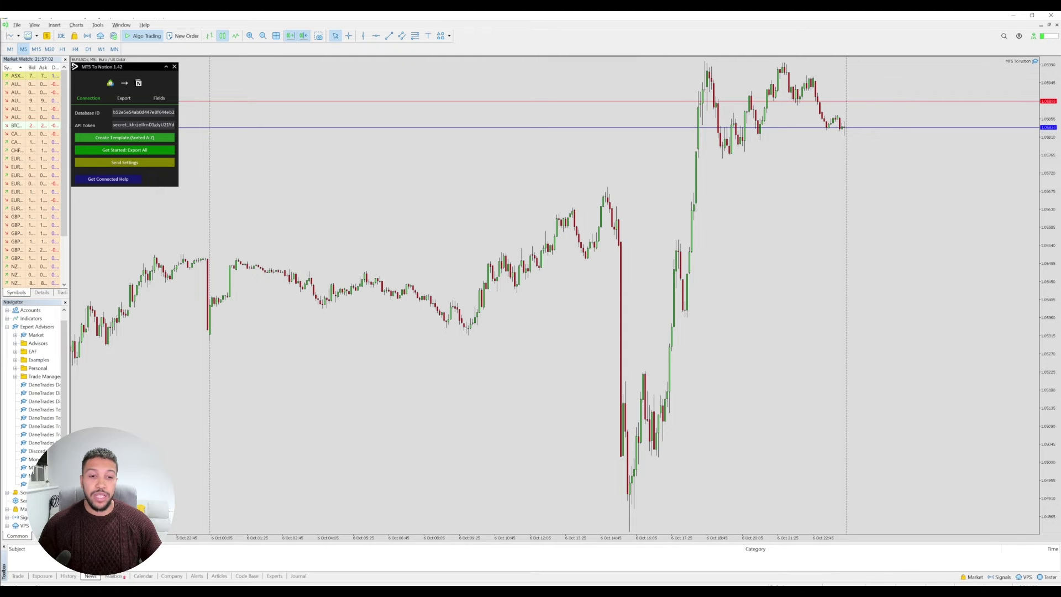
{"action": "key", "text": "alt+Tab"}
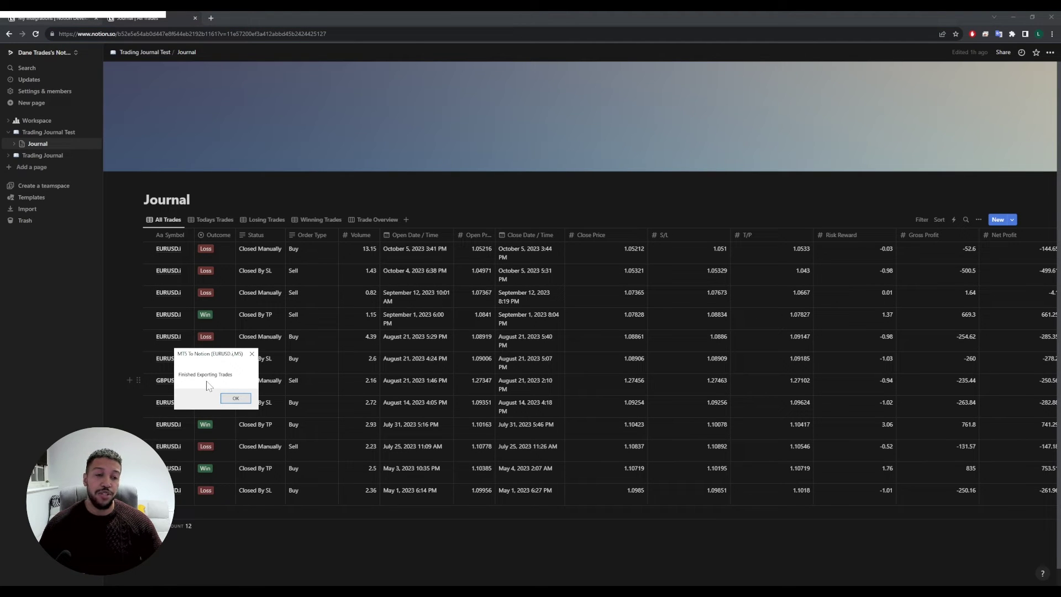
Close the 'Finished Exporting Trades' dialog to reveal the 12 imported trades
{"action": "left_click", "coordinate": [227, 395]}
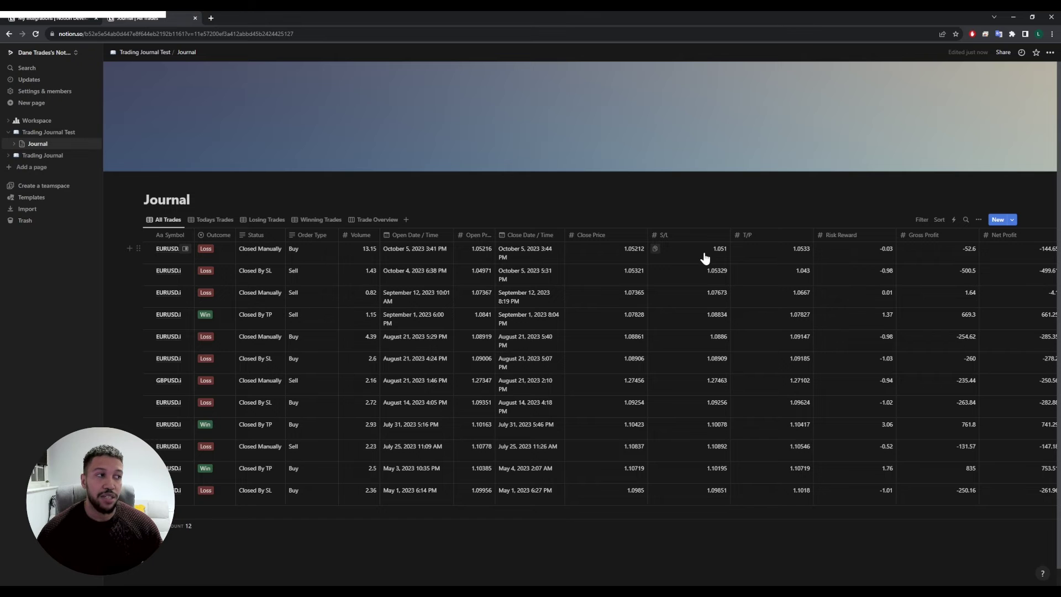
{"action": "scroll", "coordinate": [766, 257], "scroll_direction": "right", "scroll_amount": 5}
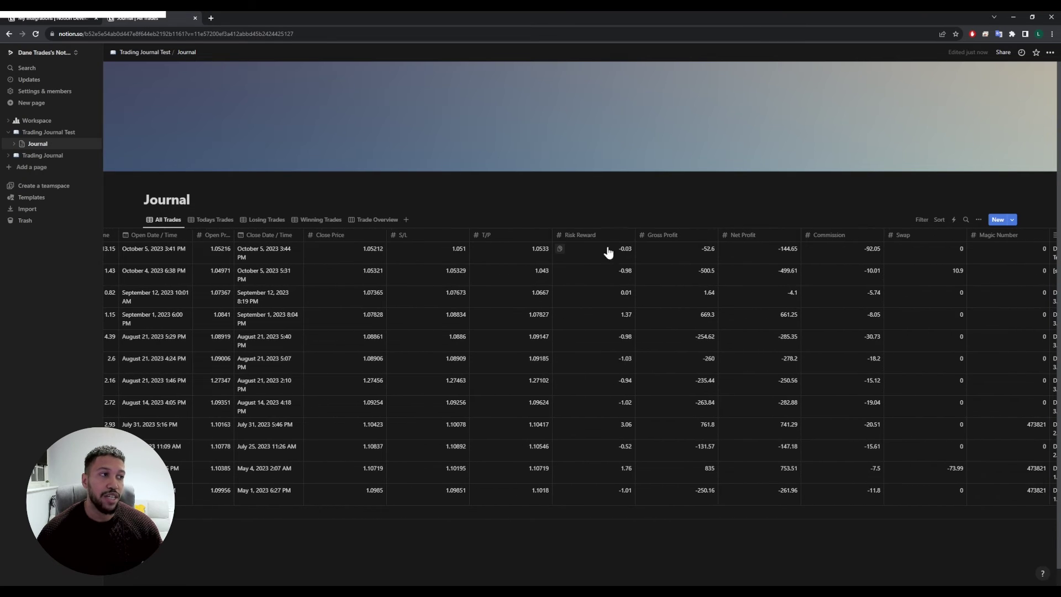
{"action": "scroll", "coordinate": [616, 288], "scroll_direction": "right", "scroll_amount": 3}
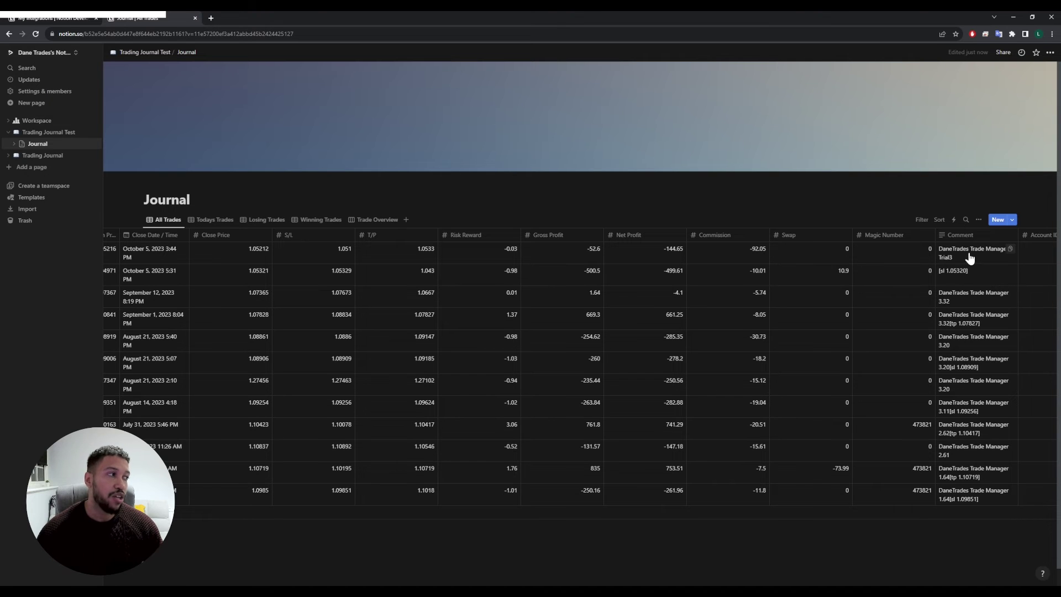
{"action": "scroll", "coordinate": [968, 259], "scroll_direction": "right", "scroll_amount": 3}
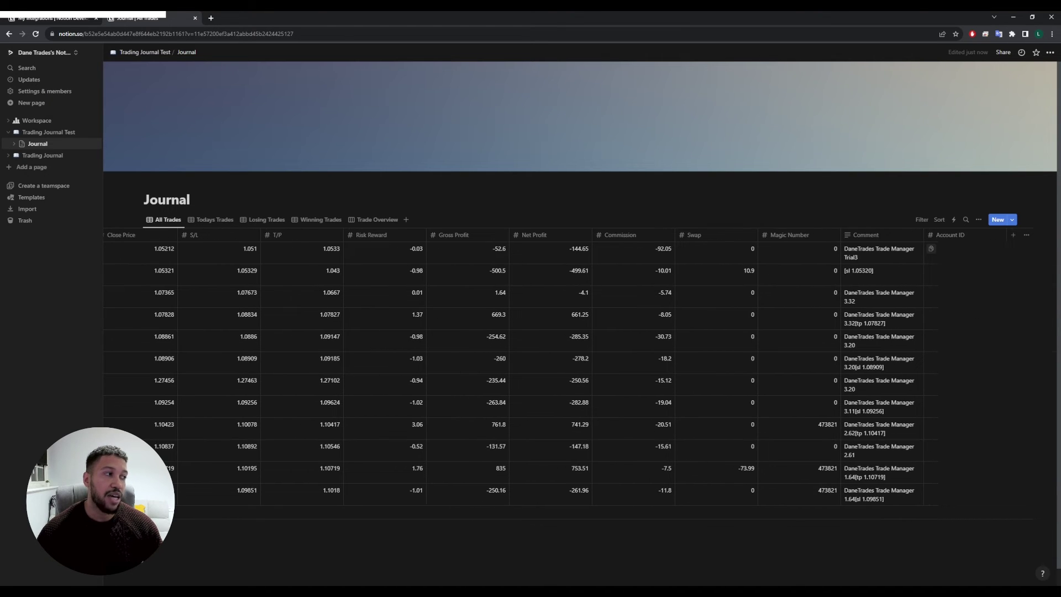
{"action": "scroll", "coordinate": [730, 377], "scroll_direction": "left", "scroll_amount": 4}
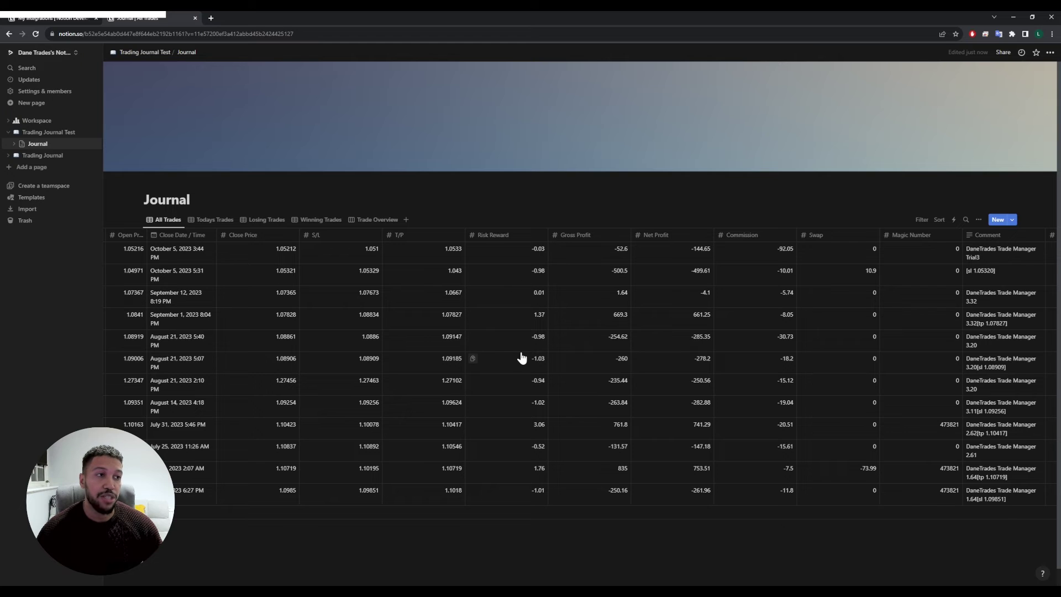
{"action": "left_click", "coordinate": [183, 361]}
{"action": "left_click_drag", "start_coordinate": [282, 416], "coordinate": [436, 409]}
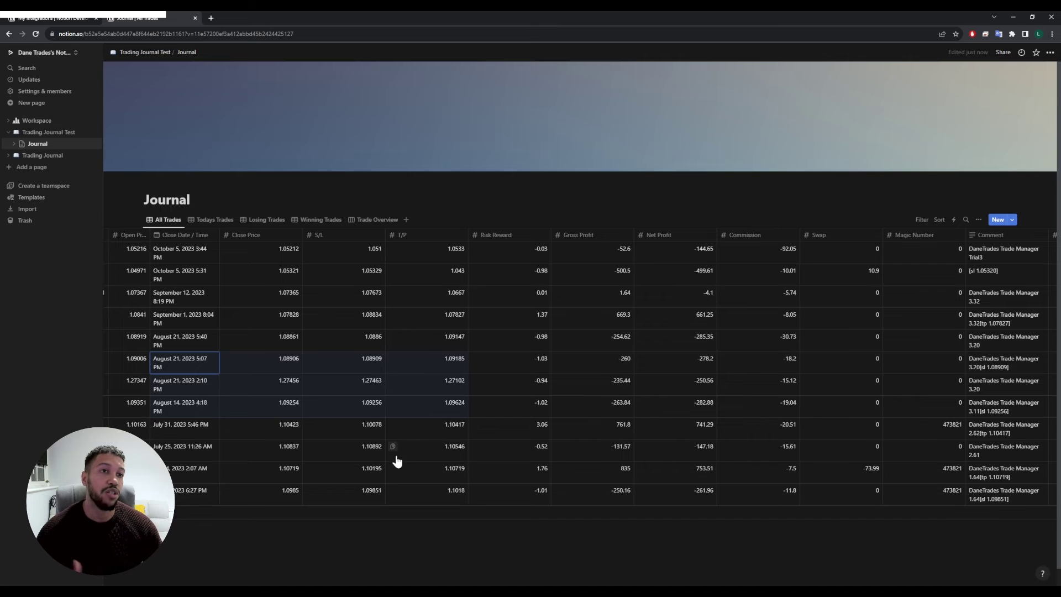
{"action": "key", "text": "Escape"}
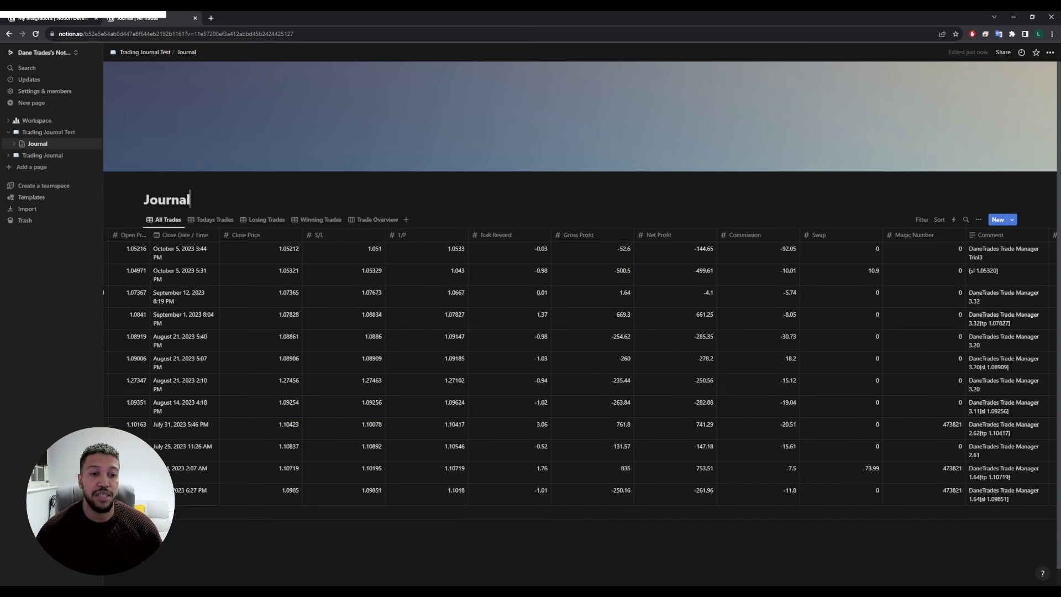
{"action": "key", "text": "alt+Tab"}
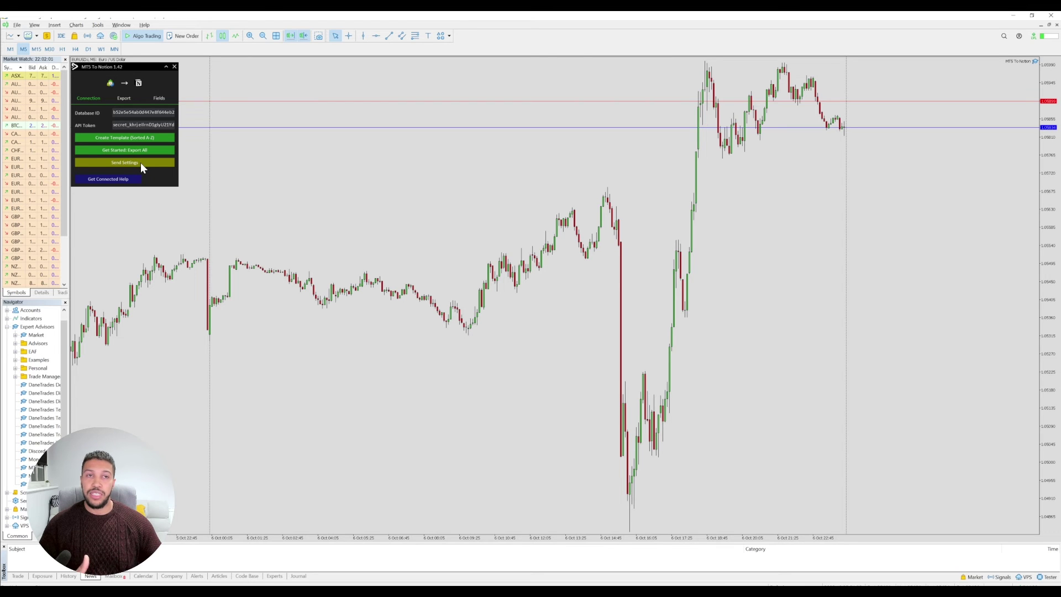
Review which trade types Send Settings sends, then show the custom export period (2022.12.01–2023.10.07)
{"action": "left_click", "coordinate": [140, 163]}
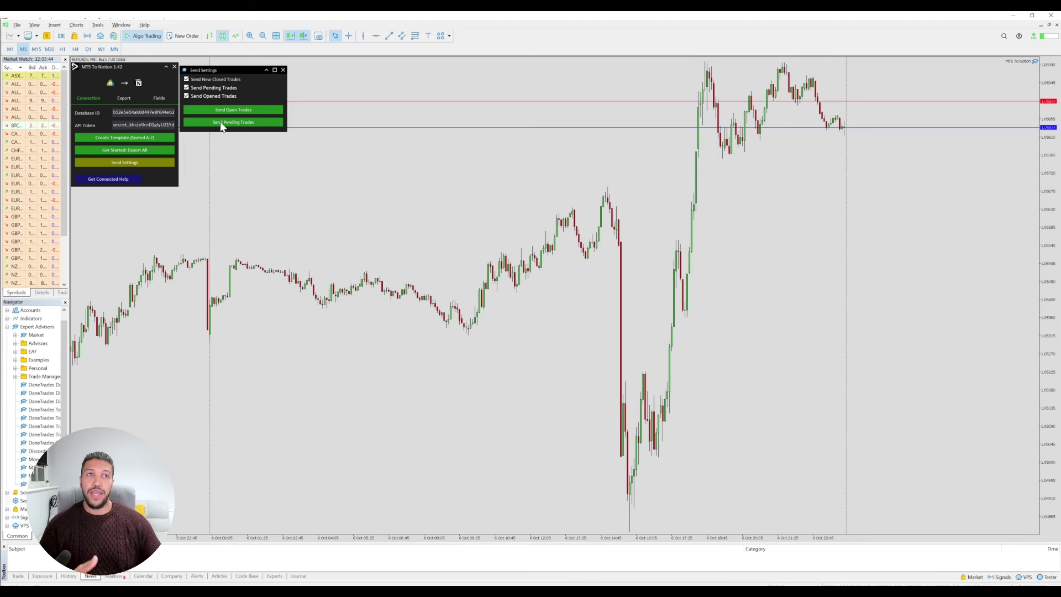
{"action": "left_click", "coordinate": [283, 70]}
{"action": "left_click", "coordinate": [127, 99]}
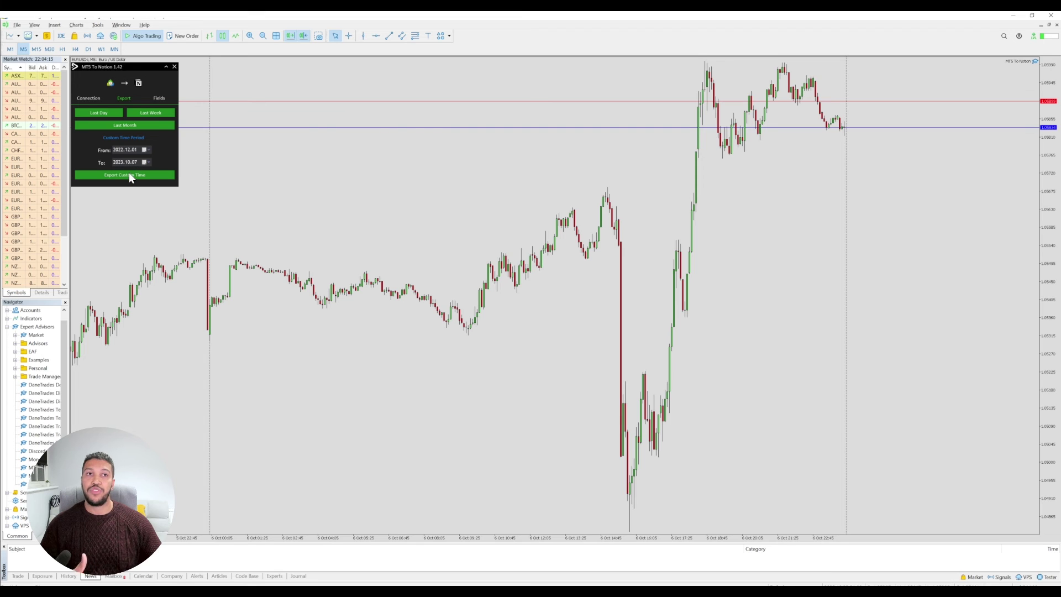
Change the custom export period's From date to 2021.04.01, keeping 2023.10.07 as the end
{"action": "left_click", "coordinate": [149, 151]}
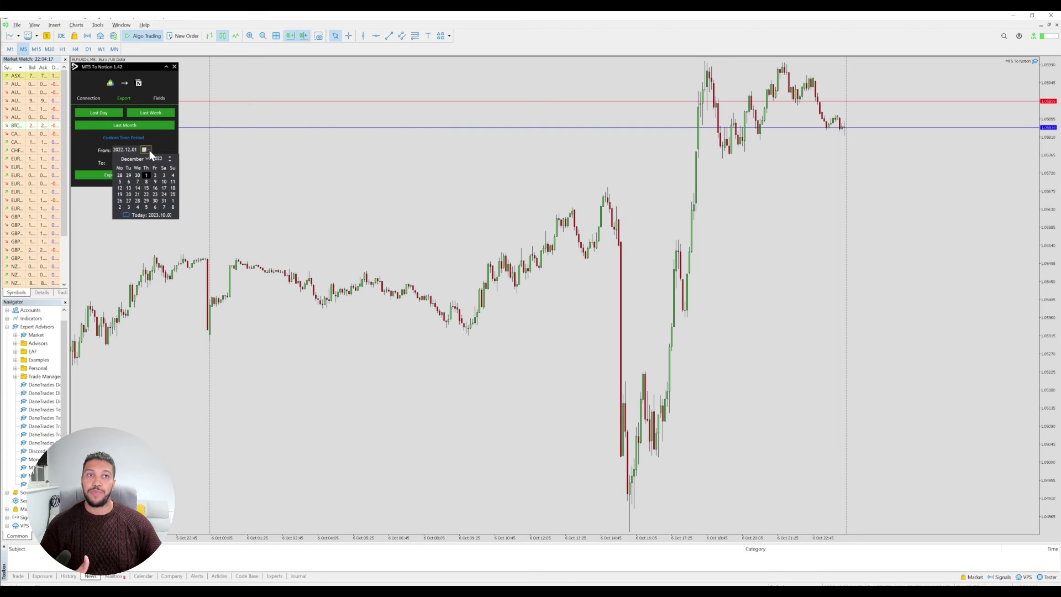
{"action": "left_click", "coordinate": [147, 159]}
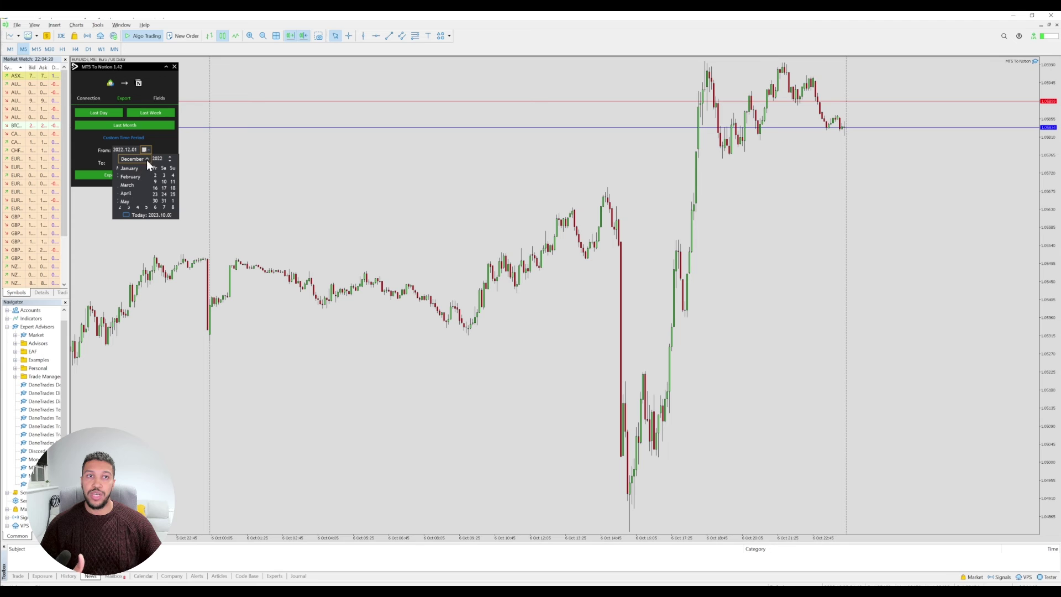
{"action": "left_click", "coordinate": [169, 161]}
{"action": "left_click", "coordinate": [165, 147]}
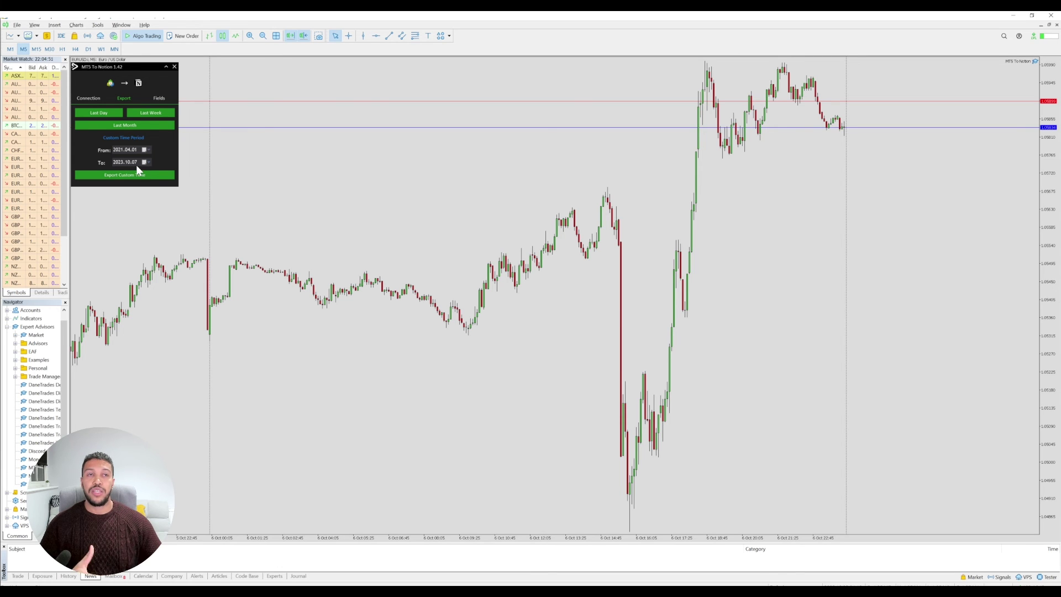
Untick Include Open Time and Include Close Price in the exported trade fields
{"action": "left_click", "coordinate": [153, 102]}
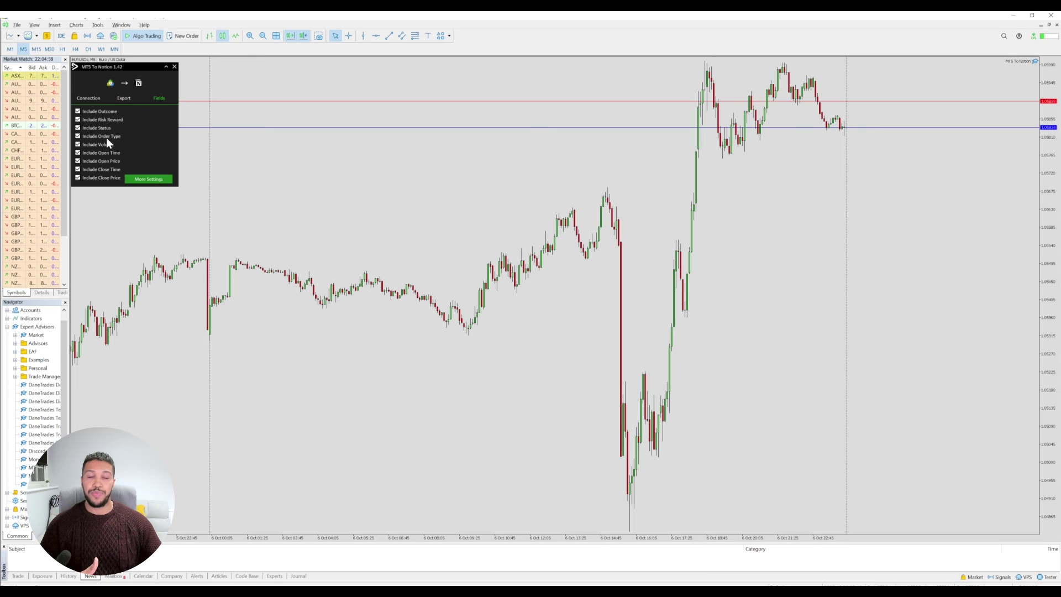
{"action": "left_click", "coordinate": [77, 154]}
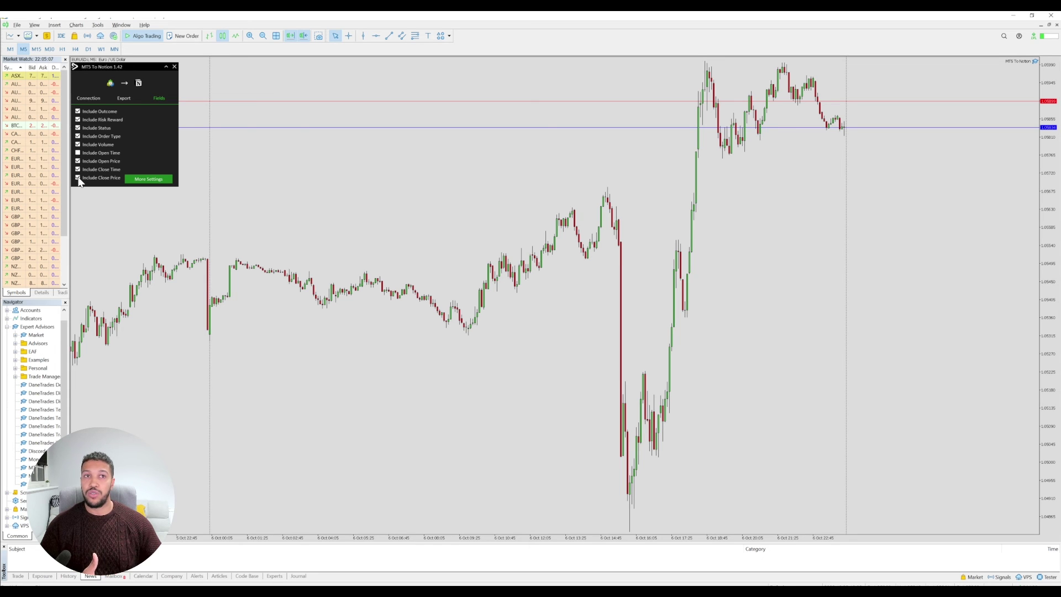
{"action": "left_click", "coordinate": [78, 179]}
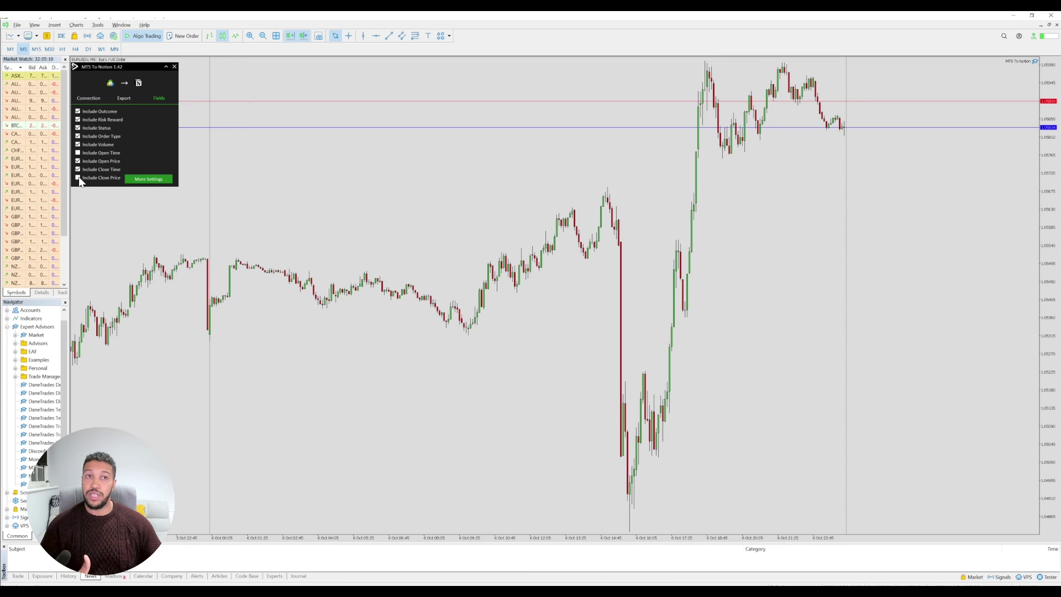
Review the More Settings field options and close them
{"action": "left_click", "coordinate": [142, 184]}
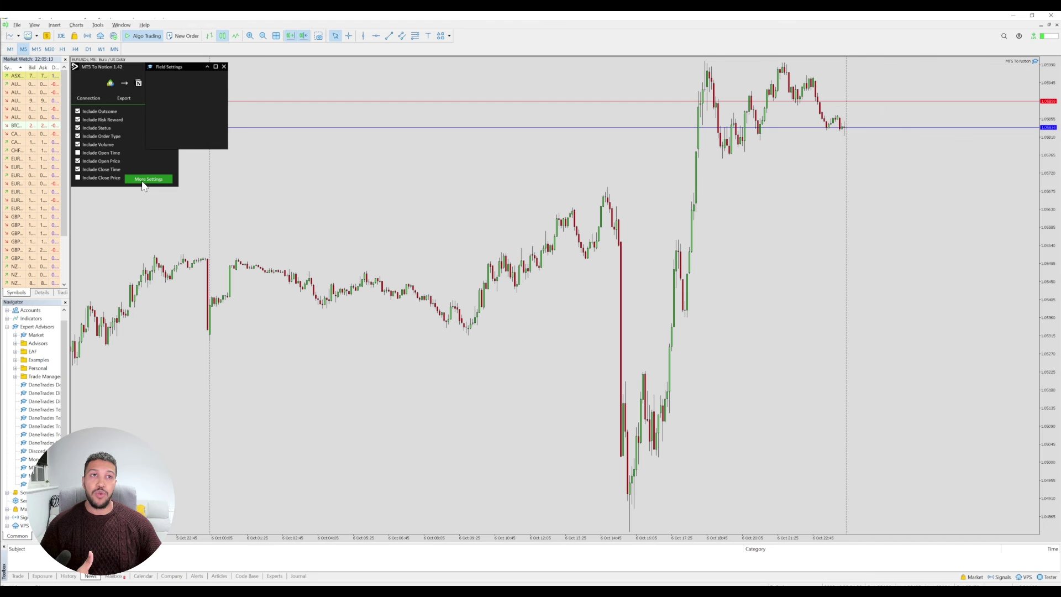
{"action": "left_click_drag", "start_coordinate": [168, 69], "coordinate": [204, 69]}
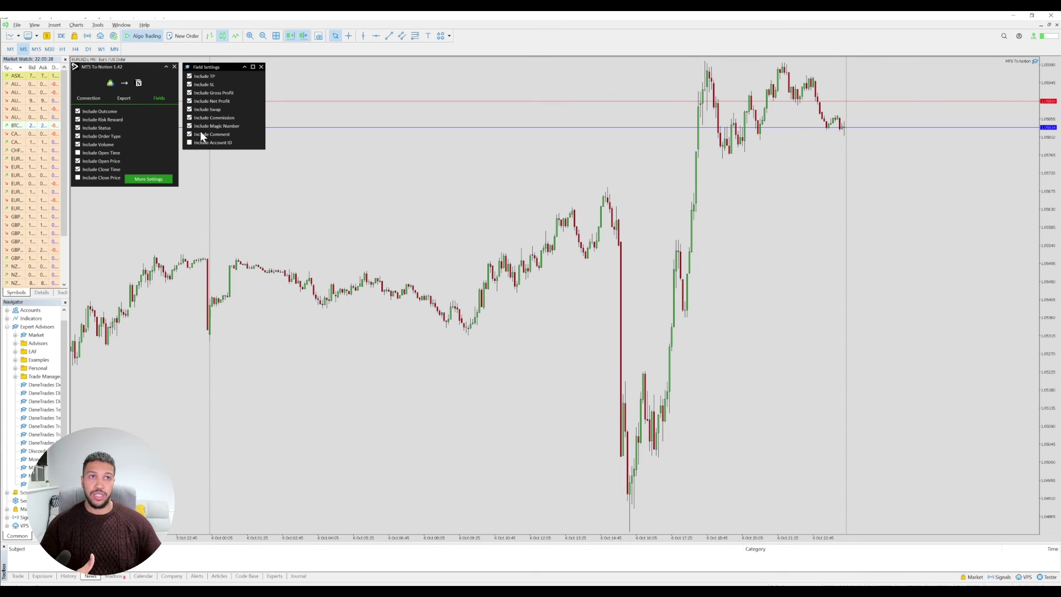
{"action": "left_click", "coordinate": [262, 67]}
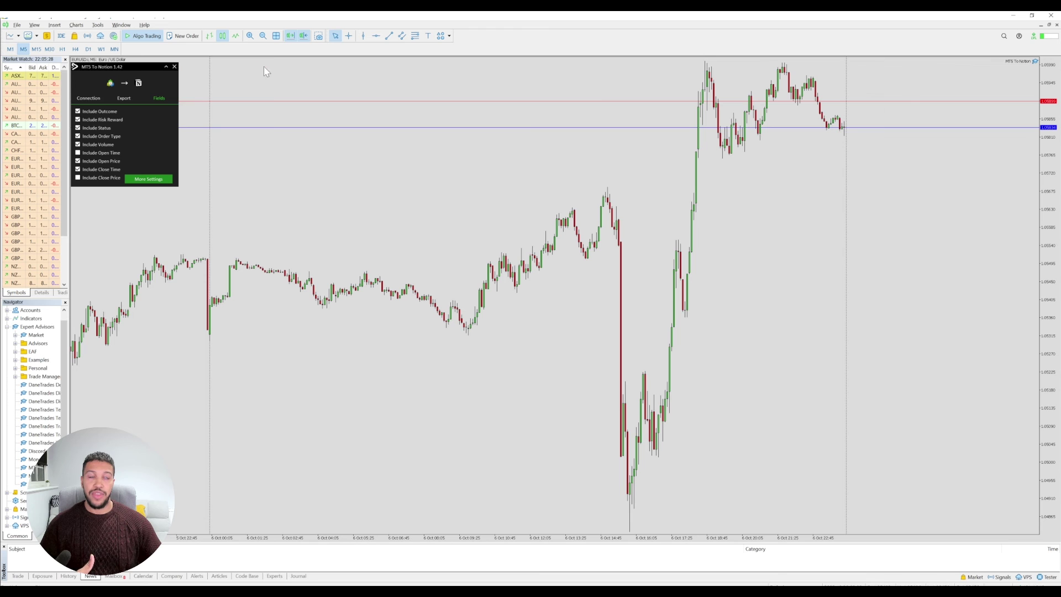
Read the Notion connection instructions, then return to the export period options (2021.04.01–2023.10.07)
{"action": "left_click", "coordinate": [94, 96]}
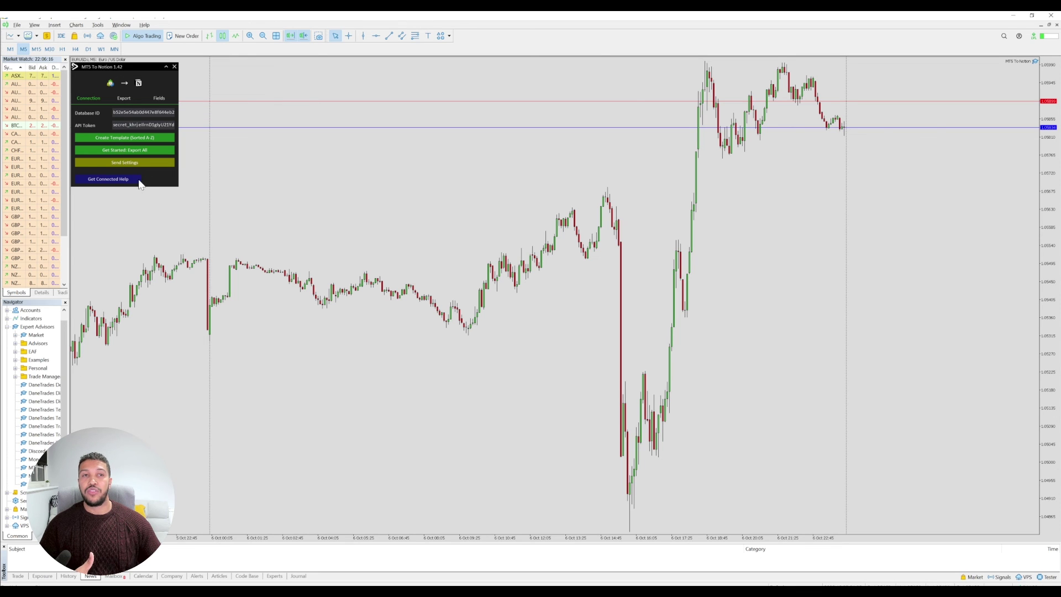
{"action": "left_click", "coordinate": [110, 180]}
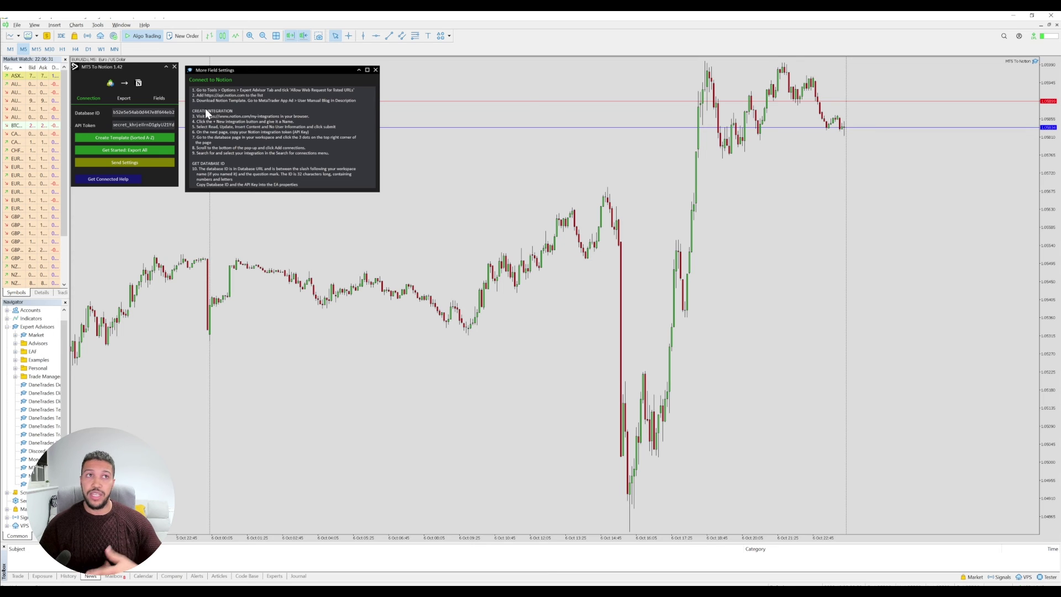
{"action": "left_click", "coordinate": [151, 174]}
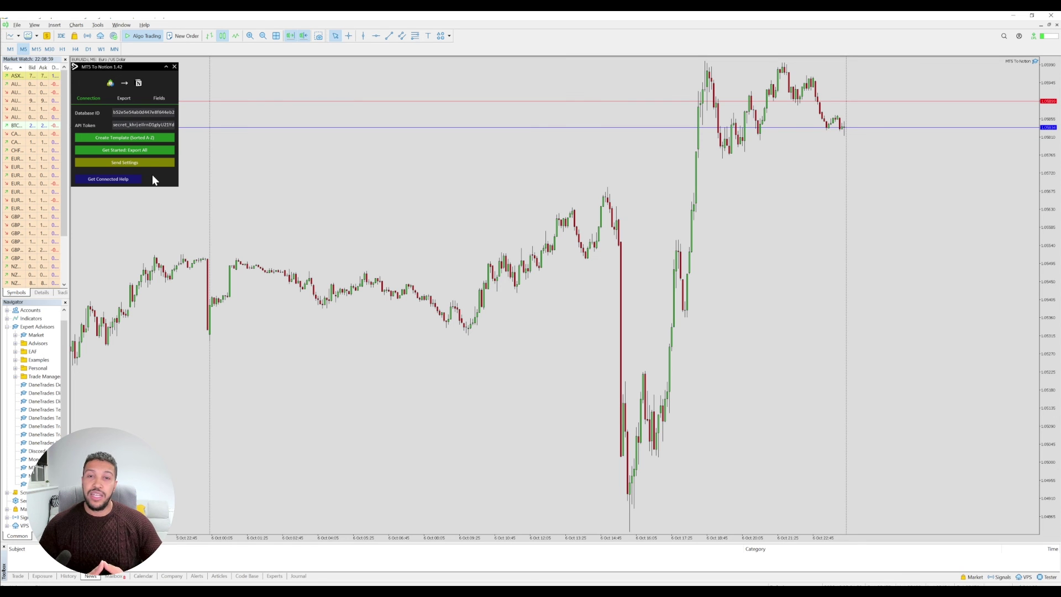
{"action": "left_click", "coordinate": [126, 98]}
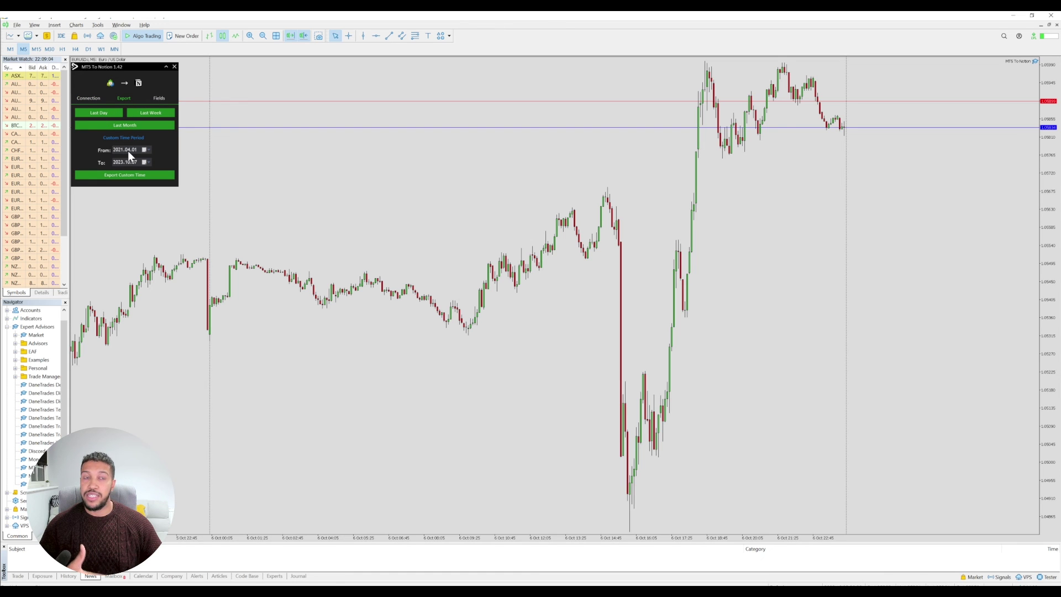